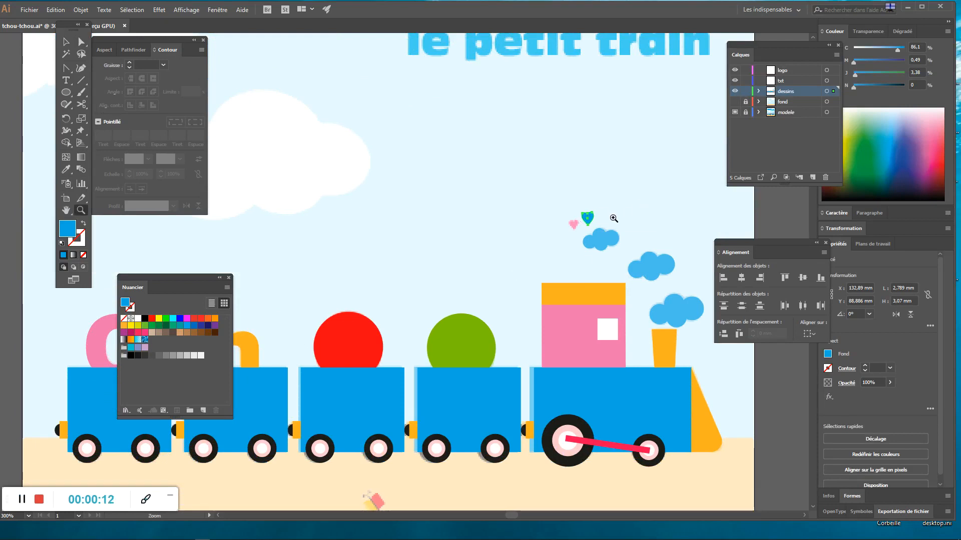
Step: Draw a blue circle about 3.2 mm in diameter beside the pixelated pink heart and move it just clear of that heart's left side
key(z)
drag(565, 245, 665, 107)
drag(590, 144, 351, 154)
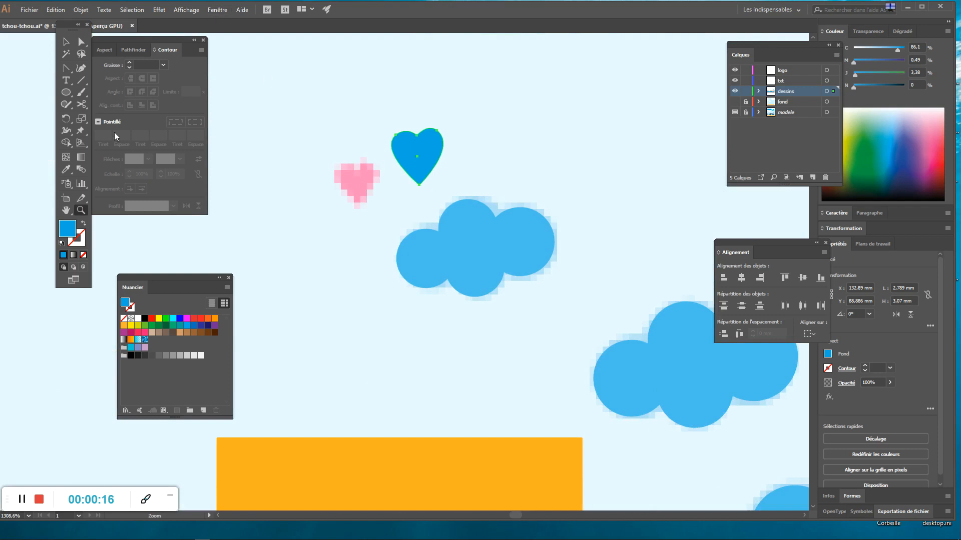
click(66, 92)
drag(293, 153, 353, 211)
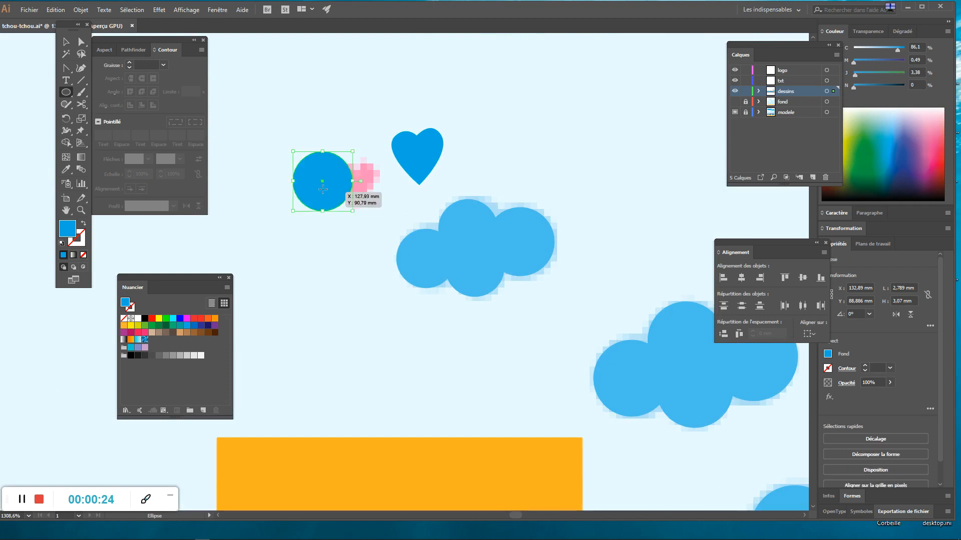
click(66, 41)
drag(297, 184, 264, 183)
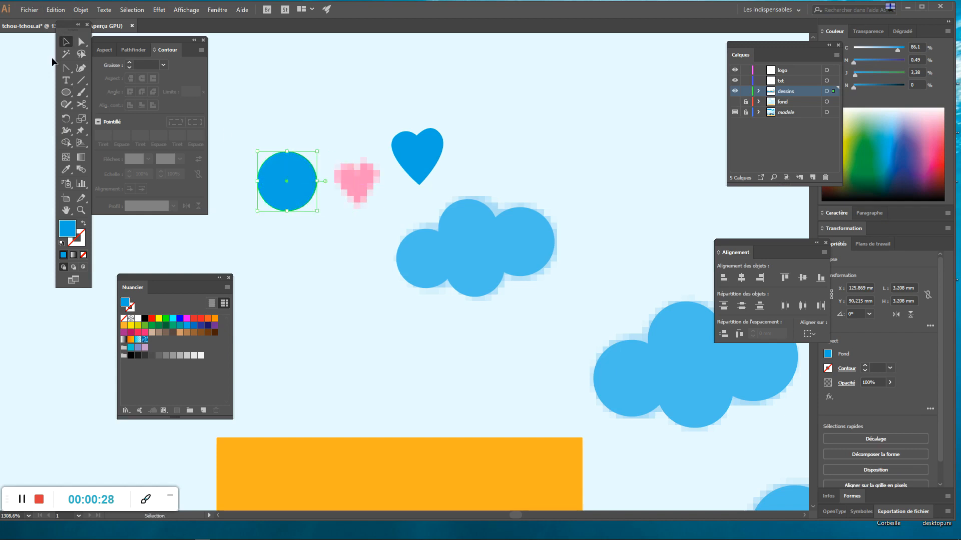
Step: Convert the circle's bottom and top anchor points from smooth to corner points
drag(62, 67, 89, 70)
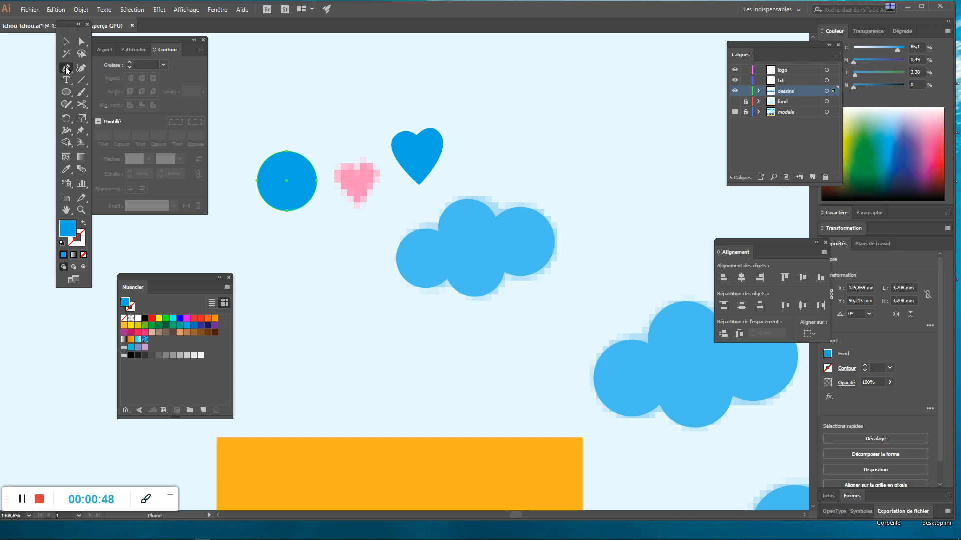
click(66, 69)
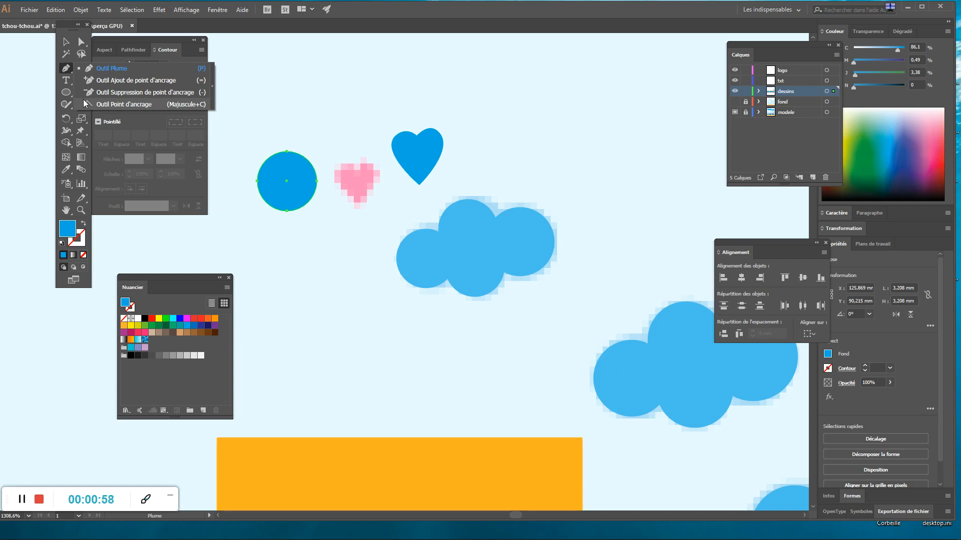
click(111, 106)
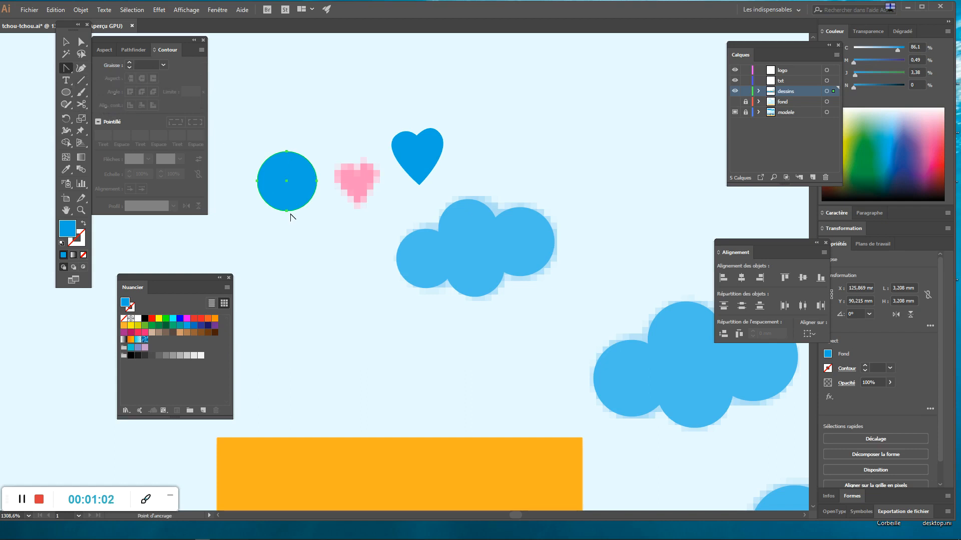
click(286, 212)
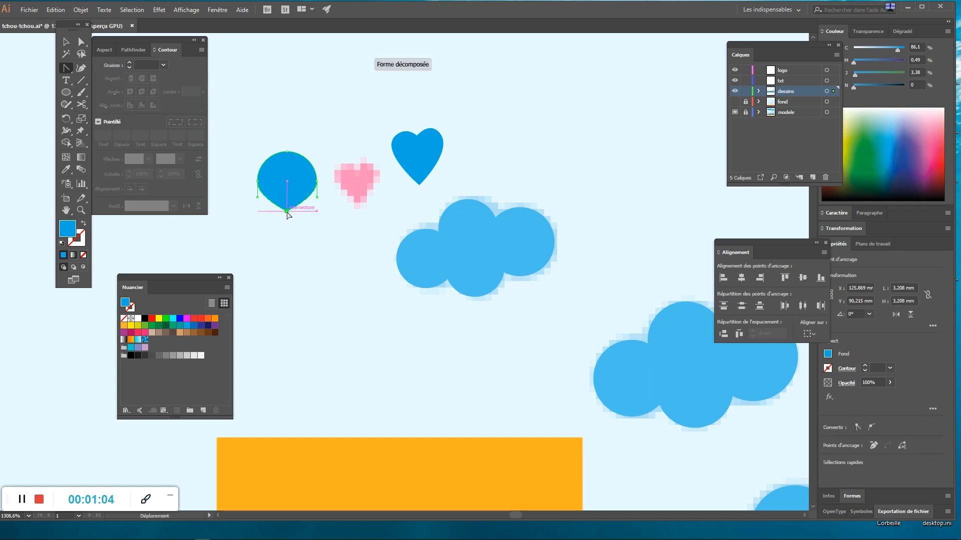
click(287, 151)
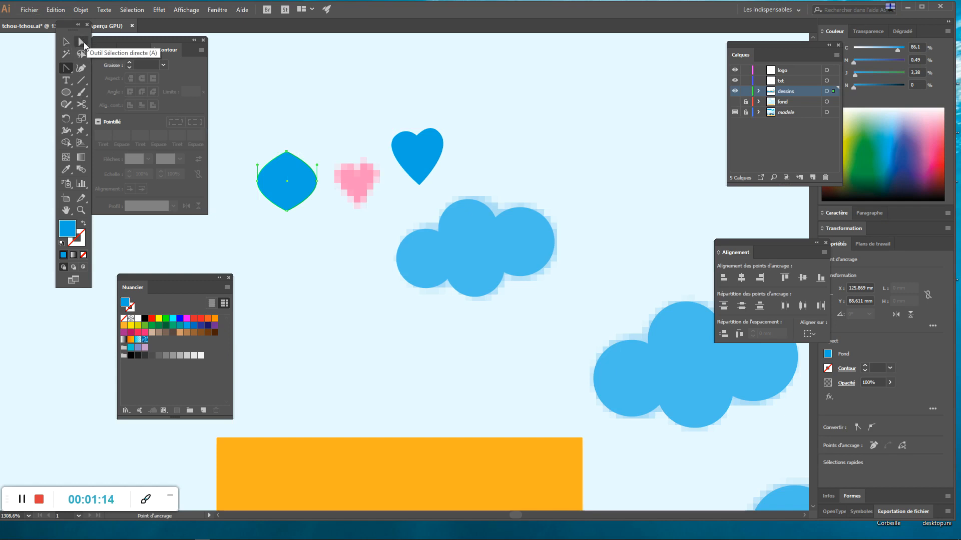
Step: Raise the shape's right and left side anchor points to about the height of its top point to form a heart
click(83, 42)
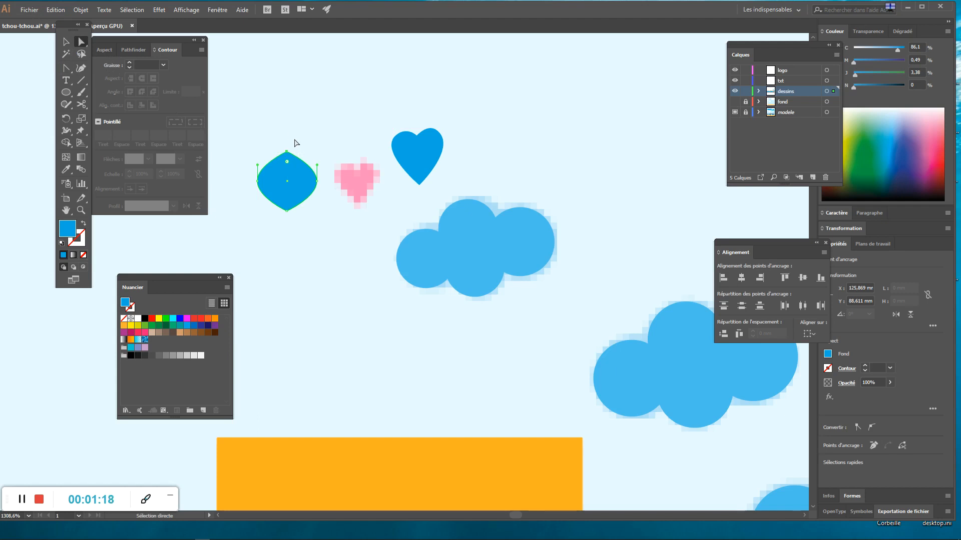
click(314, 145)
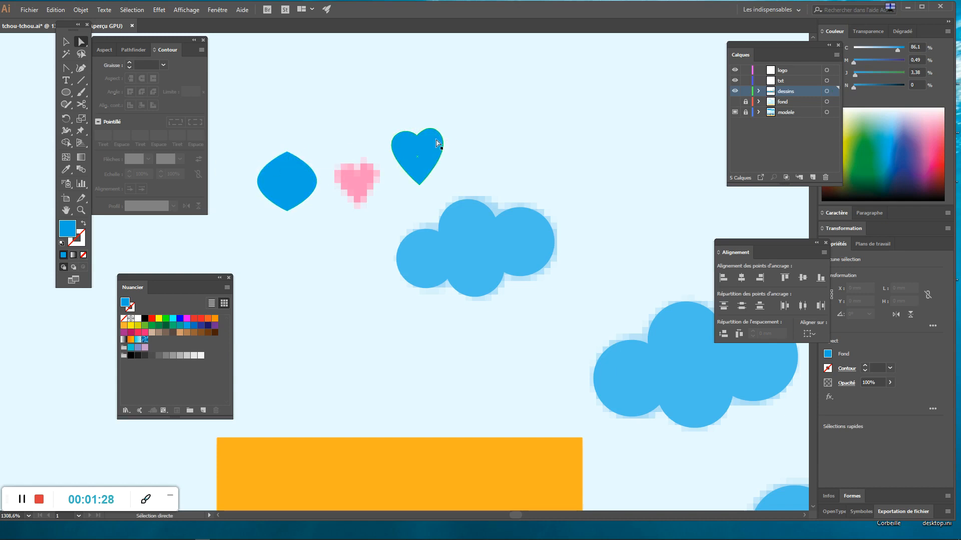
click(317, 180)
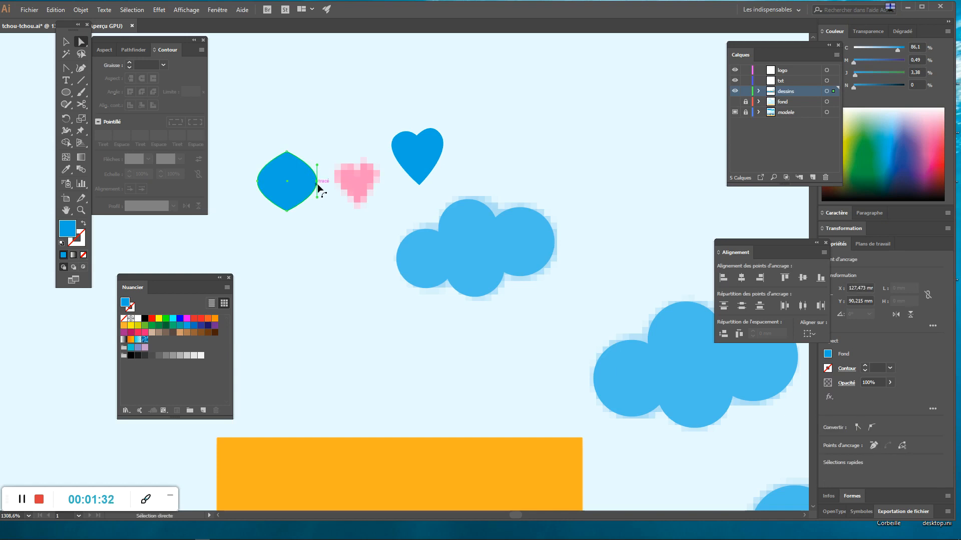
click(313, 201)
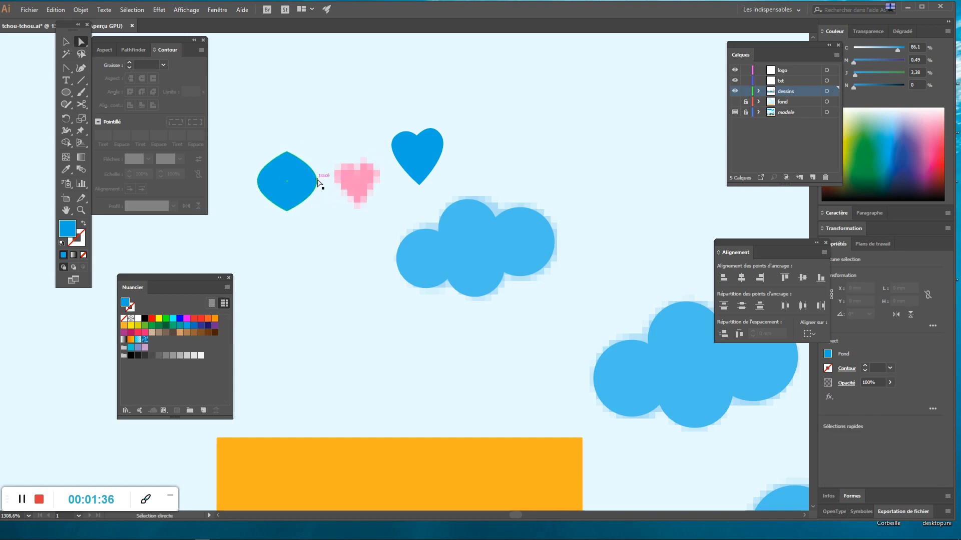
click(303, 178)
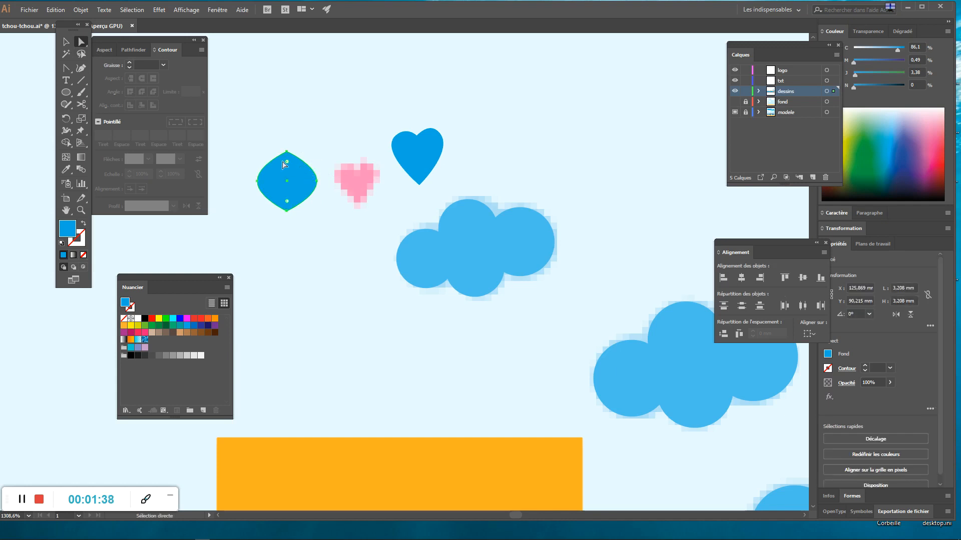
click(330, 201)
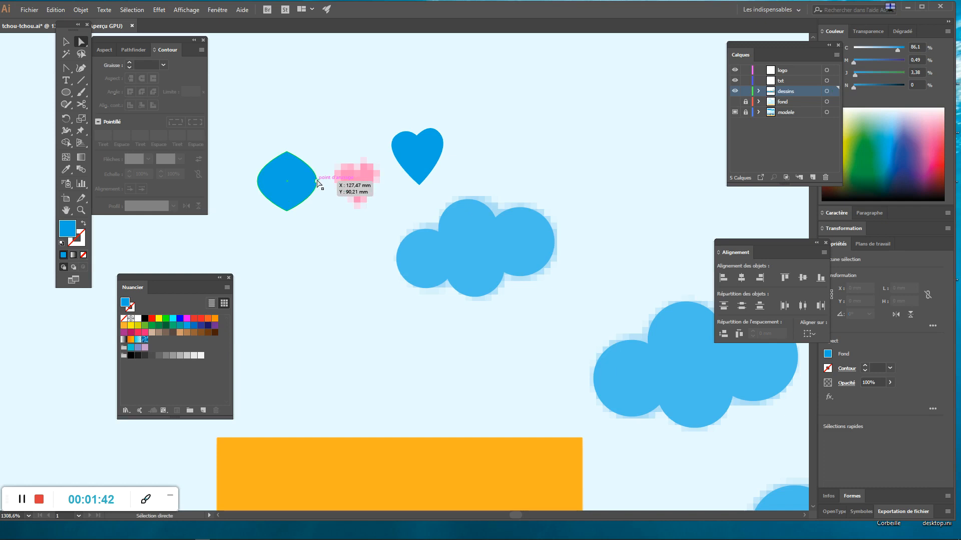
click(317, 181)
drag(317, 181, 317, 151)
key(ctrl+z)
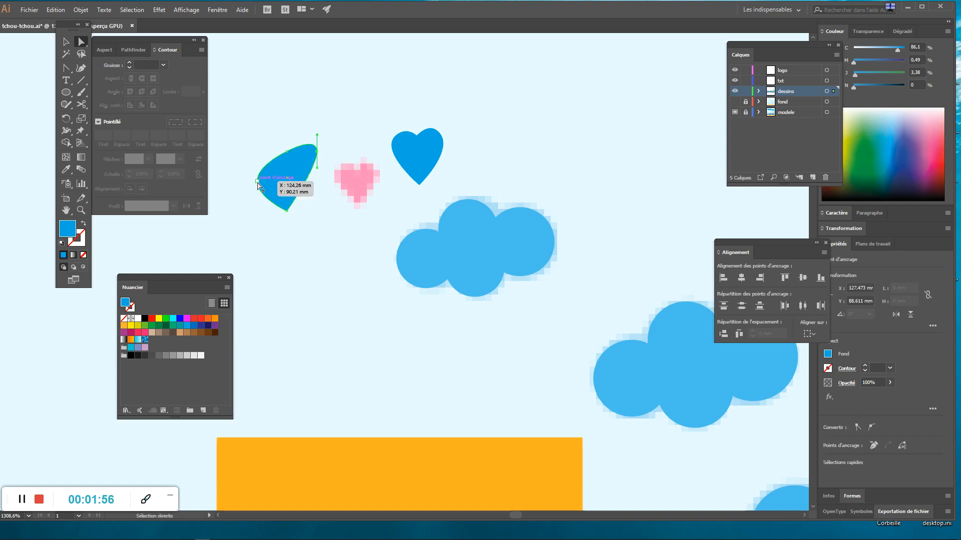
drag(258, 180, 255, 152)
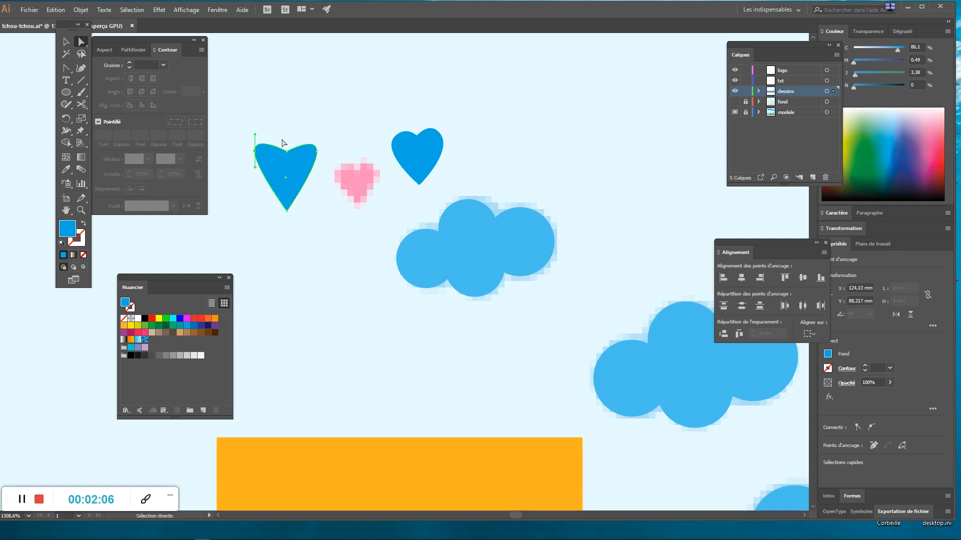
Step: Round the heart's left lobe by moving its anchor point inward and upward and tilting its direction handles
click(317, 155)
key(v)
key(ctrl+plus)
key(ctrl+plus)
key(ctrl+plus)
key(ctrl+plus)
key(ctrl+plus)
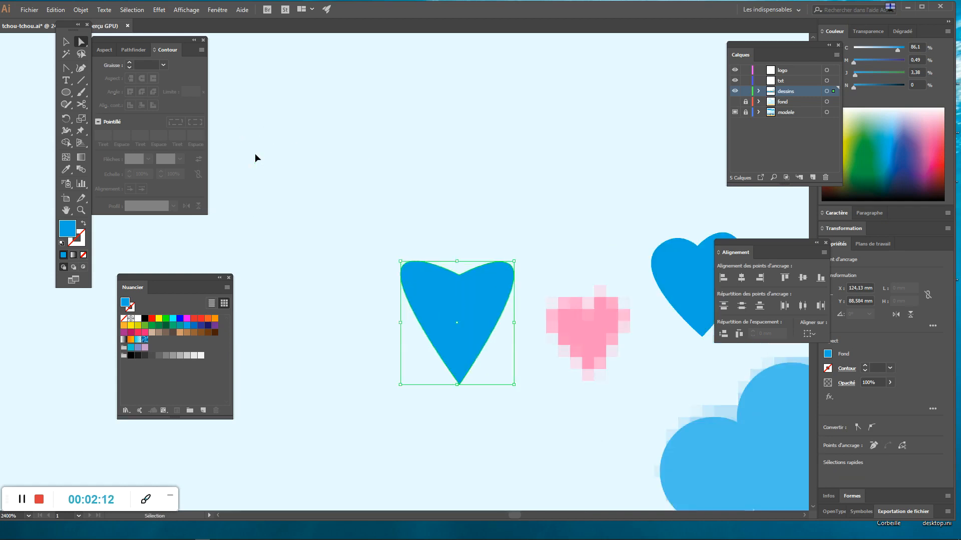
drag(447, 279, 453, 178)
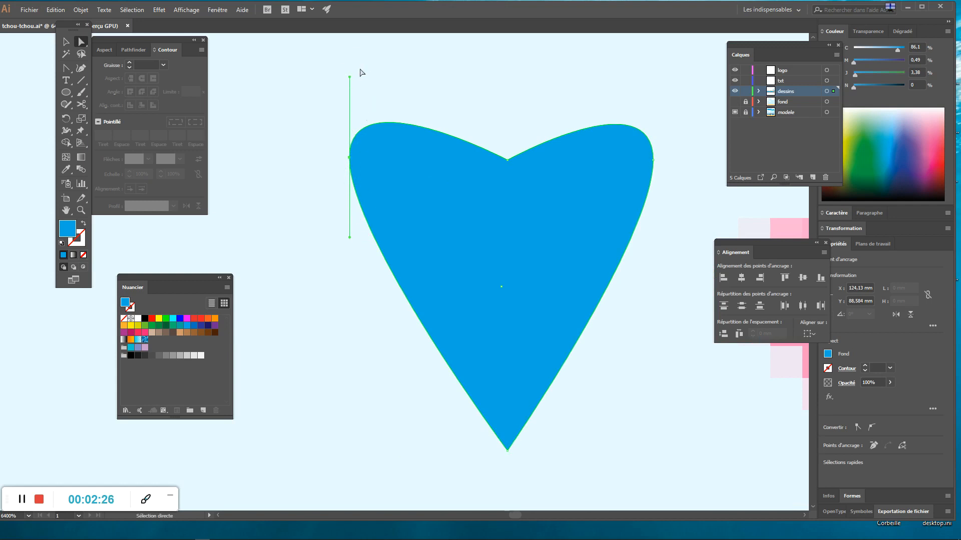
drag(350, 77, 434, 100)
drag(348, 158, 377, 127)
drag(311, 173, 279, 204)
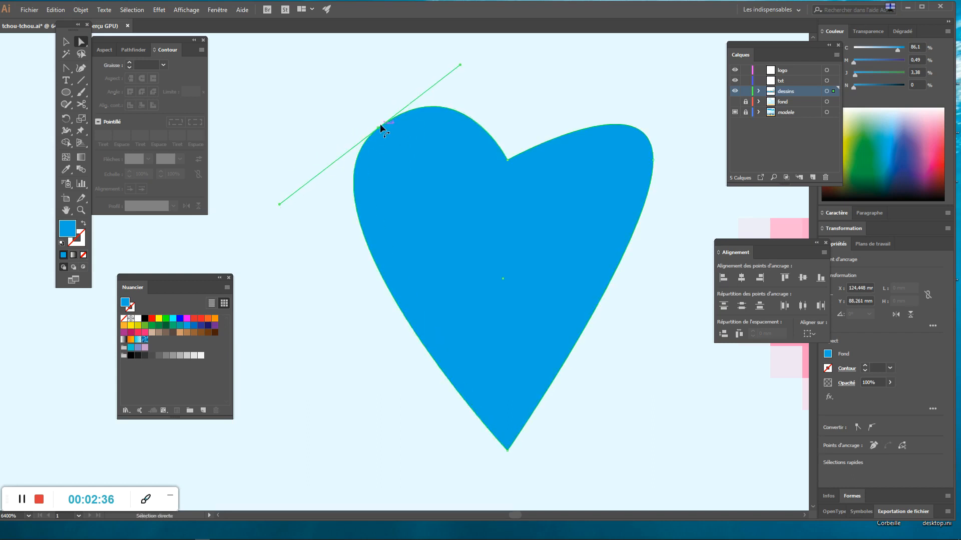
Step: Round the heart's right lobe to match the left by moving its anchor point up and inward and tilting its handles outward
click(652, 159)
key(space)
drag(678, 181, 547, 194)
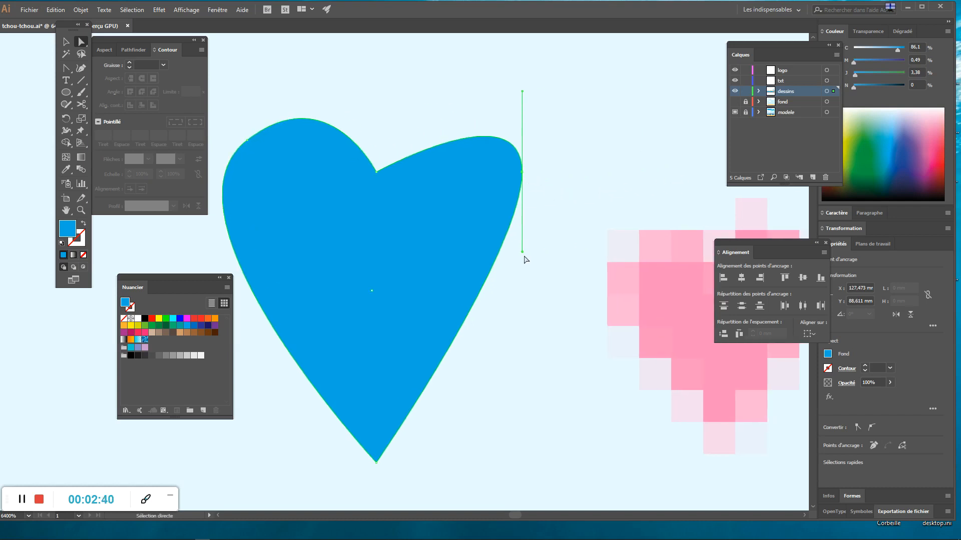
drag(522, 253, 577, 213)
drag(525, 173, 511, 142)
drag(567, 184, 603, 189)
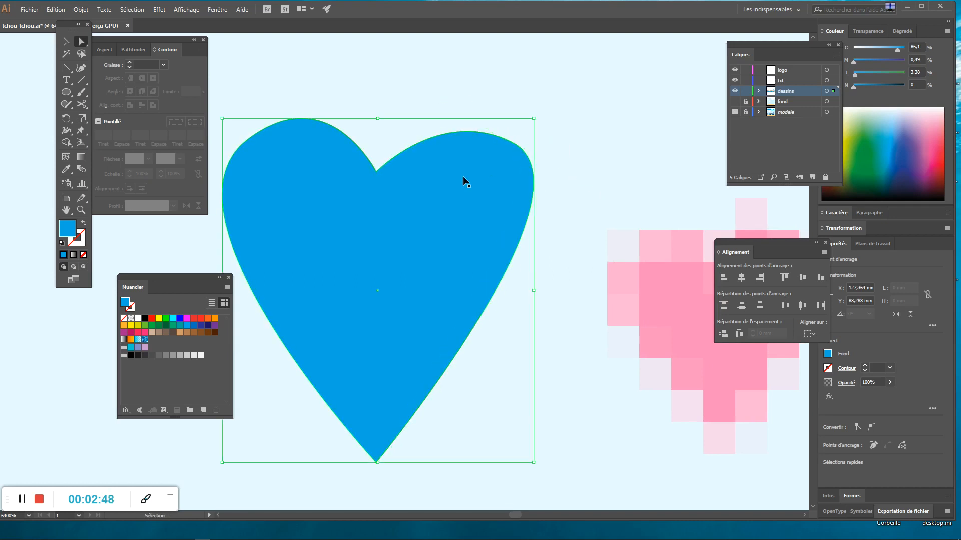
Step: Lengthen the direction handles of the right and left lobe anchor points to make both sides of the heart fuller
key(ctrl+minus)
key(ctrl+minus)
key(ctrl+minus)
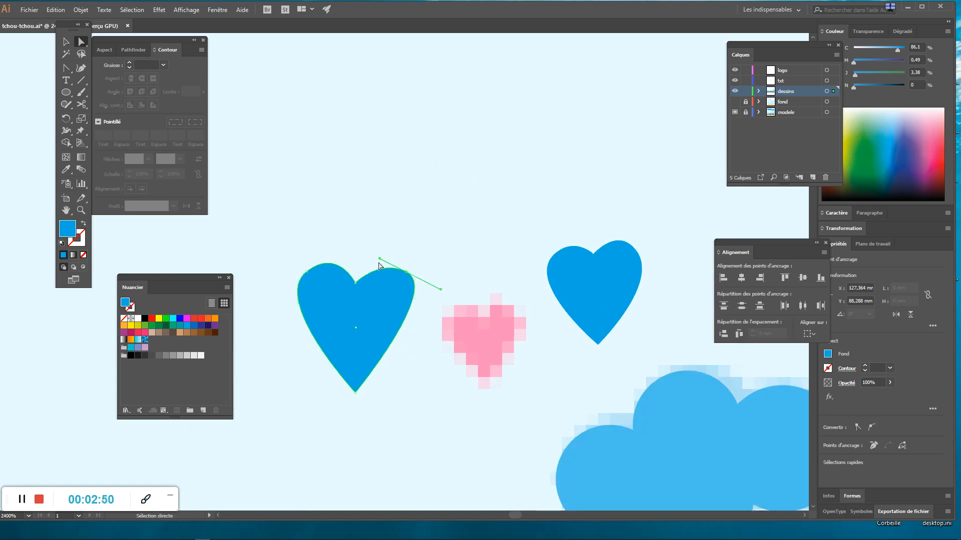
mouse_move(379, 259)
mouse_down()
mouse_move(359, 256)
mouse_move(375, 251)
mouse_up()
drag(439, 295, 467, 298)
click(319, 263)
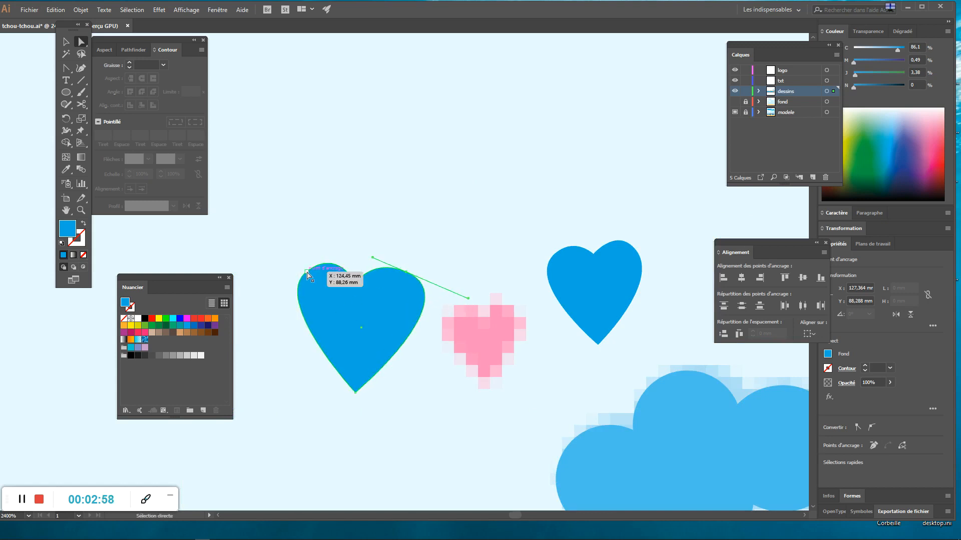
mouse_move(338, 247)
mouse_down()
mouse_move(358, 245)
mouse_move(342, 248)
mouse_up()
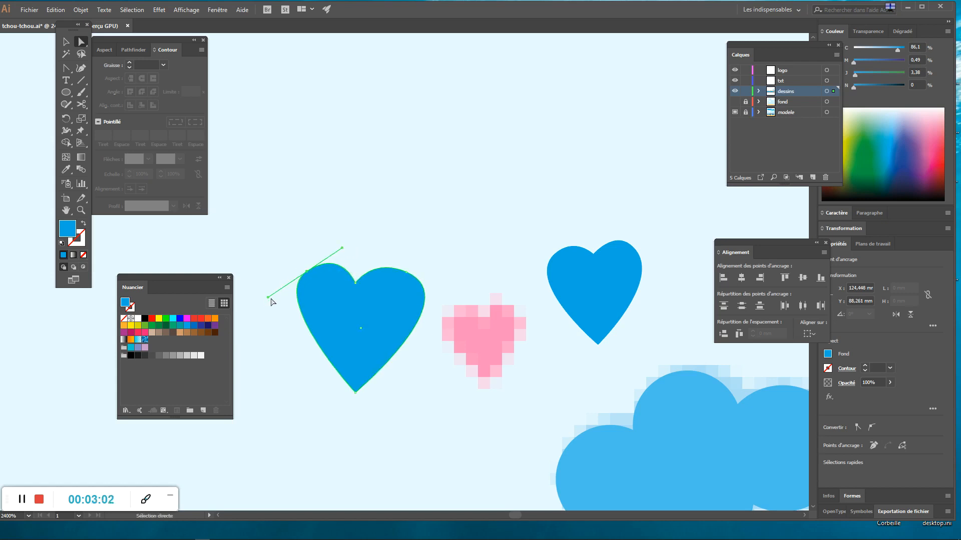
drag(268, 297, 249, 308)
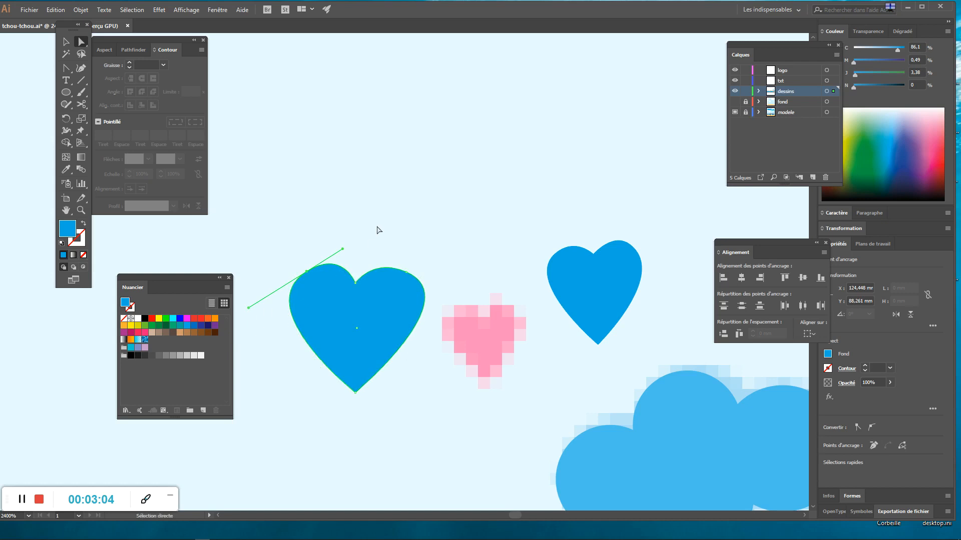
Step: Fine-tune the heart's symmetry by nudging its shape slightly rightward and adjusting the handles of both lobes
drag(395, 315, 397, 315)
click(410, 273)
drag(470, 299, 467, 306)
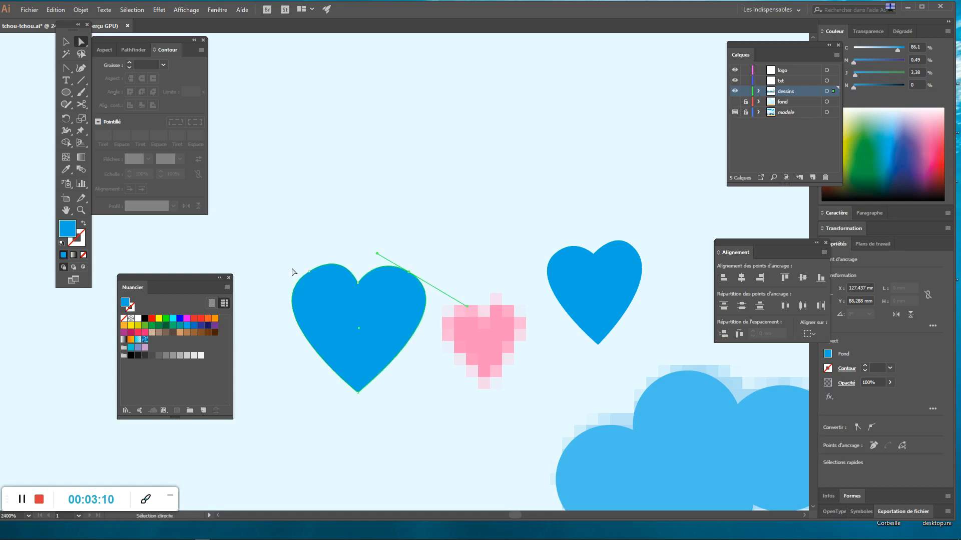
click(309, 271)
drag(345, 249, 338, 253)
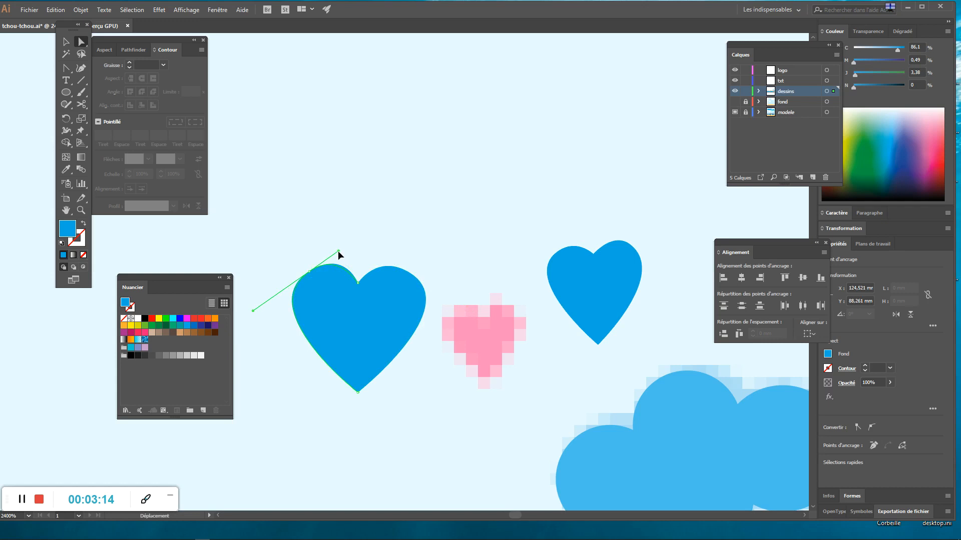
click(342, 333)
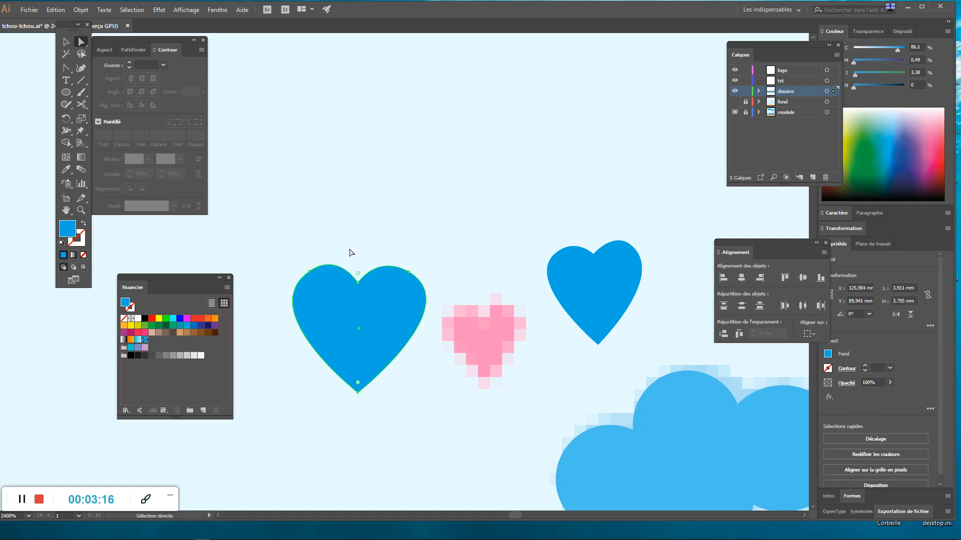
click(367, 209)
click(360, 389)
key(v)
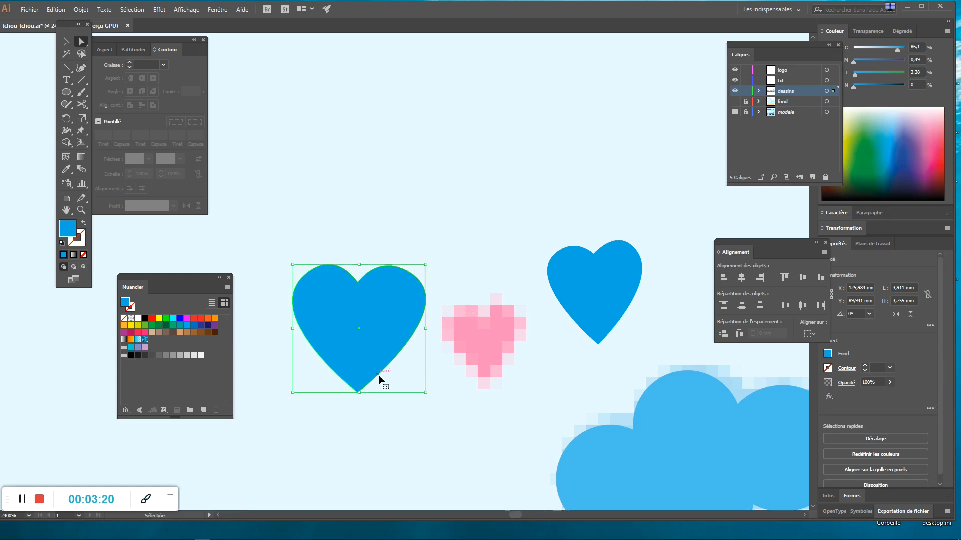
Step: Delete the older, smaller blue heart to the right of the pink heart
key(ctrl+minus)
key(ctrl+minus)
key(ctrl+minus)
key(a)
click(450, 231)
click(483, 258)
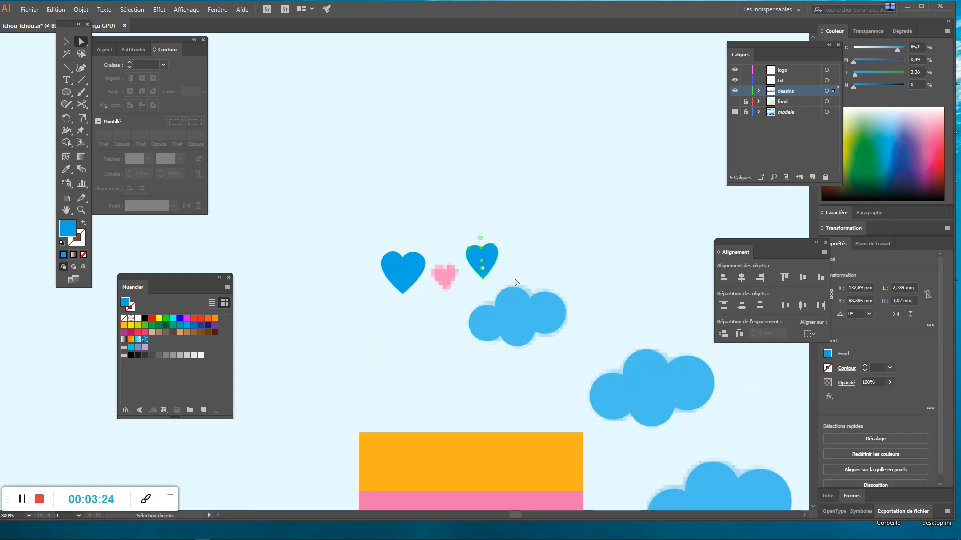
key(Delete)
Step: Check the remaining blue heart's outline up close and select the whole heart with the Selection tool
click(418, 266)
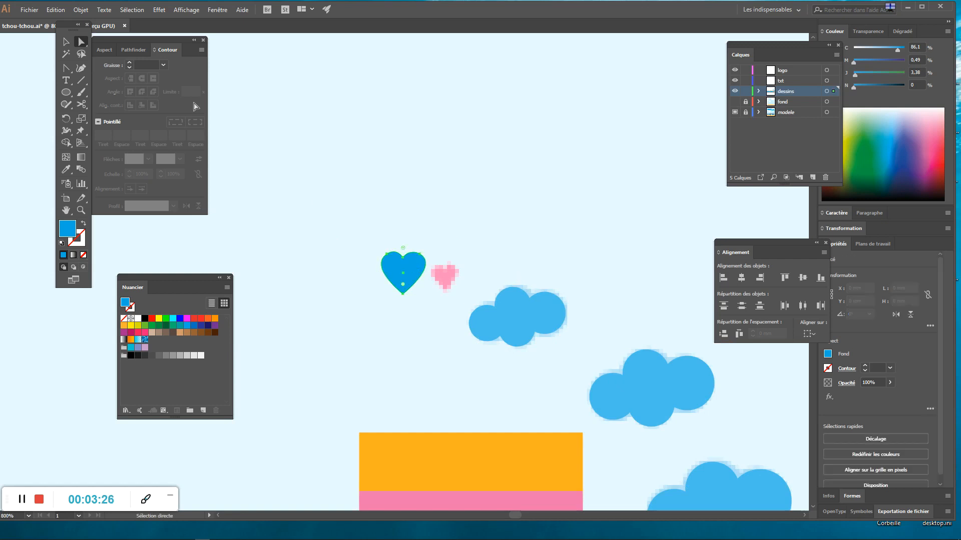
click(67, 42)
key(ctrl+plus)
key(ctrl+plus)
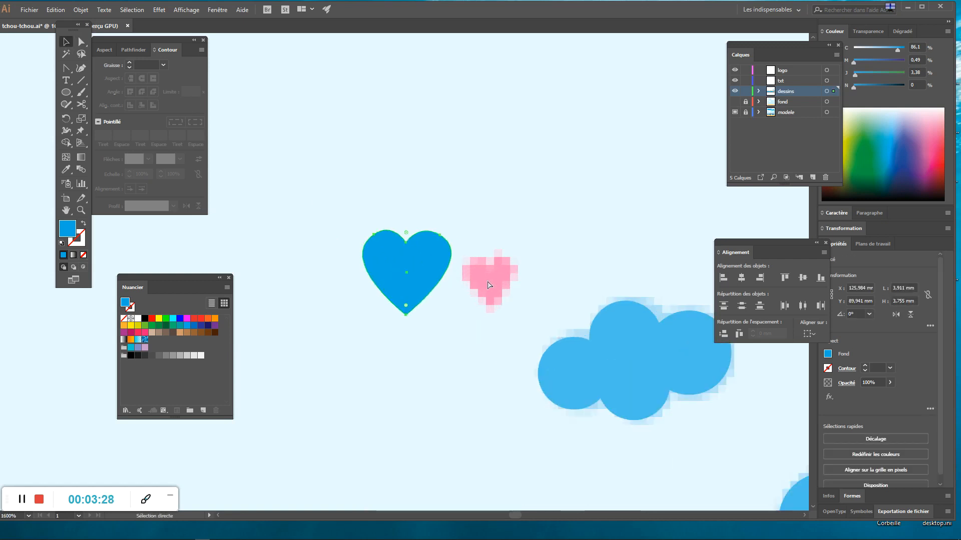
key(ctrl+plus)
key(ctrl+plus)
key(ctrl+plus)
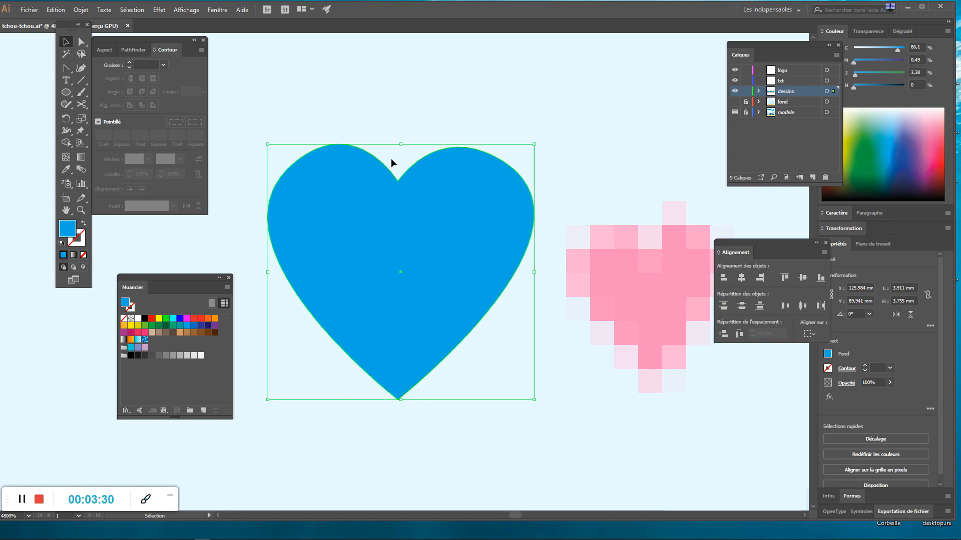
click(474, 128)
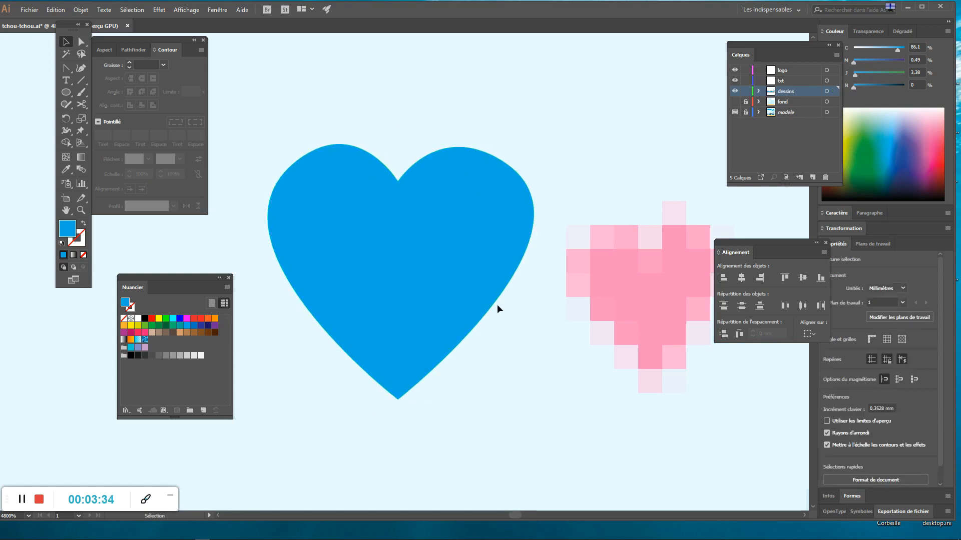
click(336, 181)
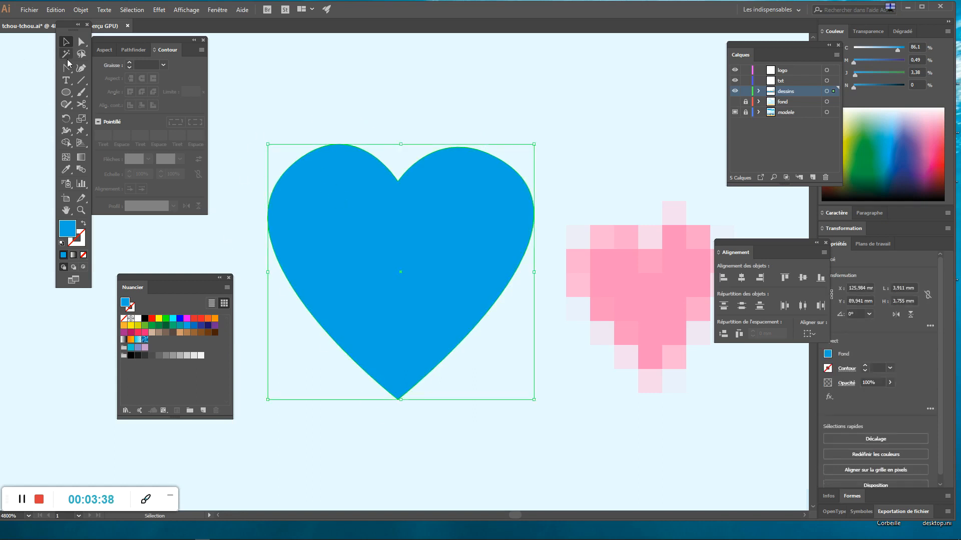
Step: Recolour the blue heart with the pink sampled from the template's heart using the Eyedropper
drag(394, 283, 291, 225)
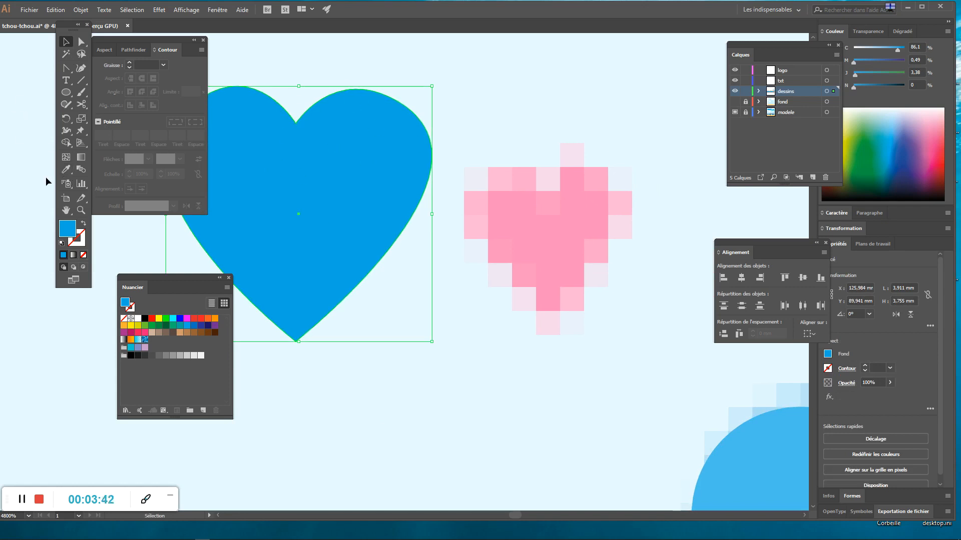
click(67, 169)
click(593, 248)
click(65, 41)
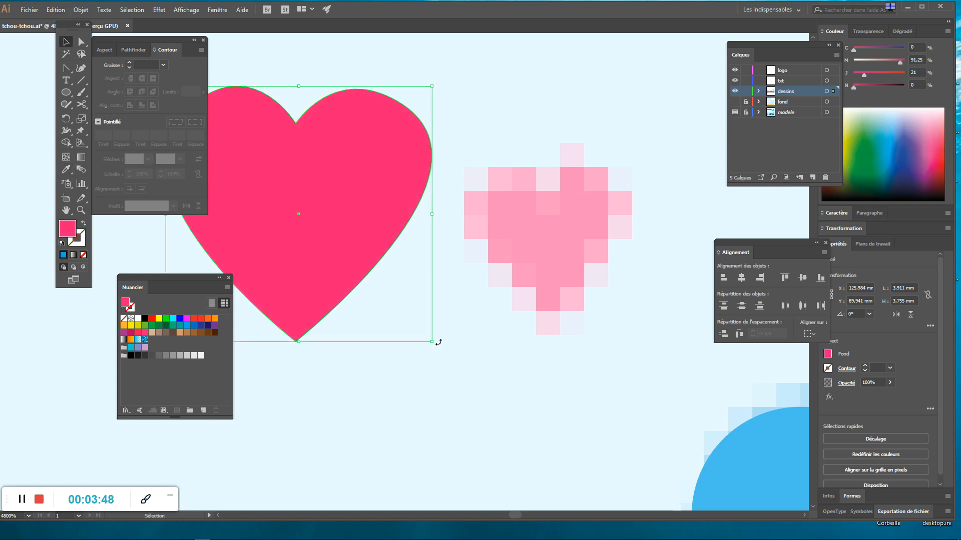
Step: Scale the heart down to about 2.2 × 2.1 mm and position it over the template's pink heart
drag(432, 341, 336, 250)
drag(277, 135, 577, 209)
drag(635, 324, 616, 303)
drag(562, 243, 574, 258)
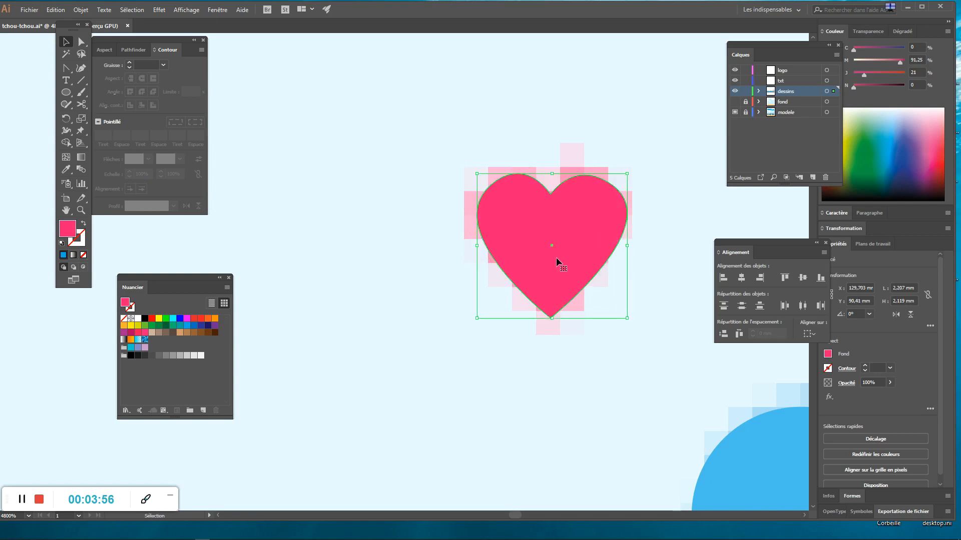
Step: Deselect the heart and examine its size and placement beside the smoke clouds on the whole cover
key(ctrl+minus)
key(ctrl+minus)
key(ctrl+minus)
key(ctrl+minus)
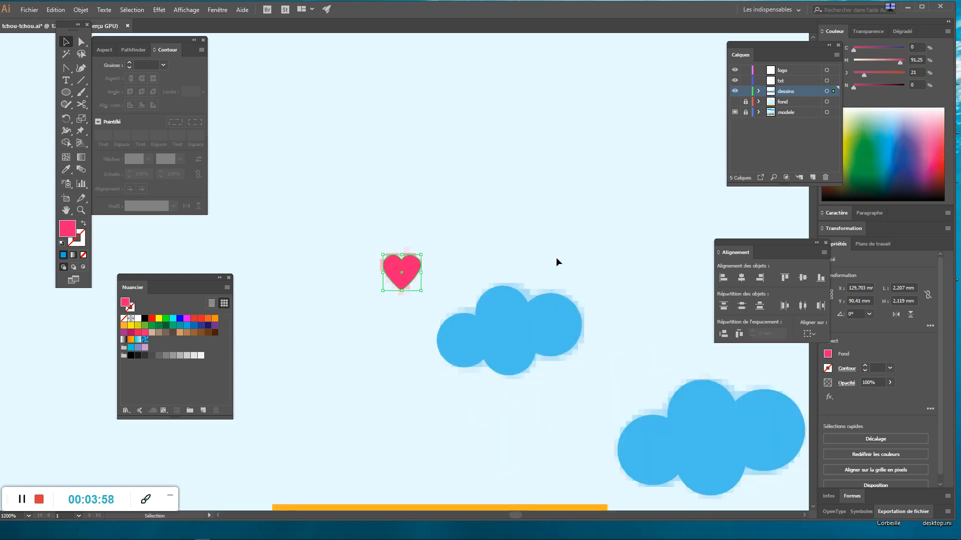
key(ctrl+minus)
key(ctrl+minus)
key(ctrl+minus)
key(ctrl+minus)
key(ctrl+minus)
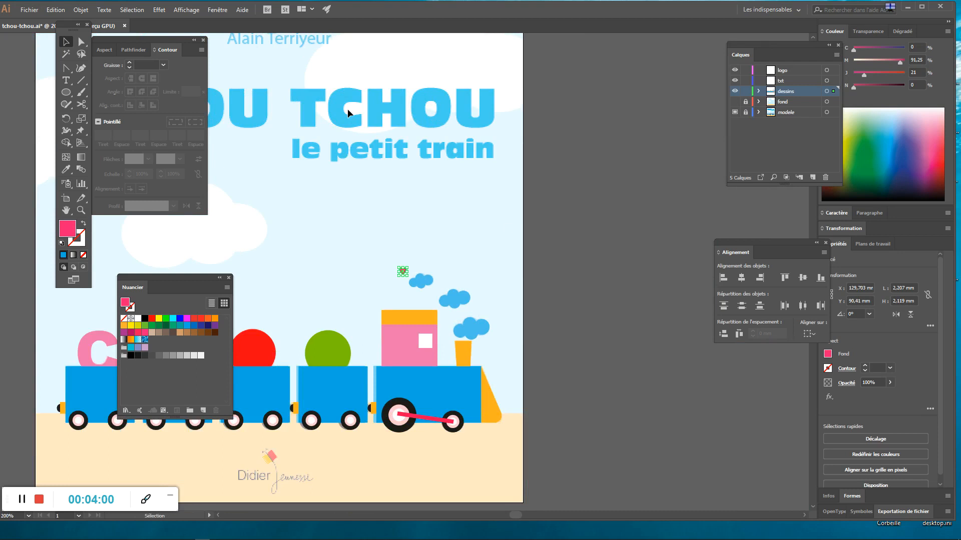
click(509, 239)
key(space)
drag(365, 231, 552, 295)
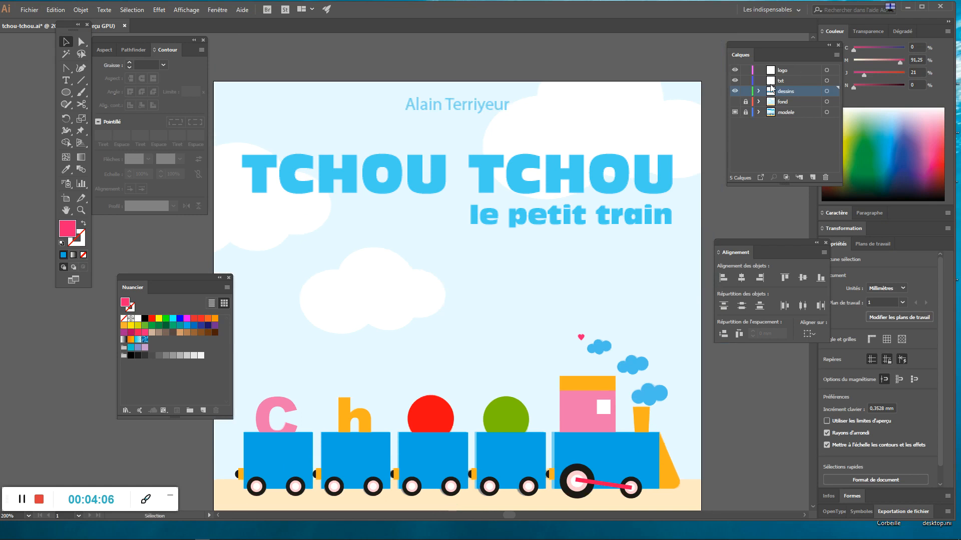
Step: Lock the dessins layer, and preview the drawings against the fond layer by showing and hiding it
drag(743, 101, 745, 92)
click(734, 102)
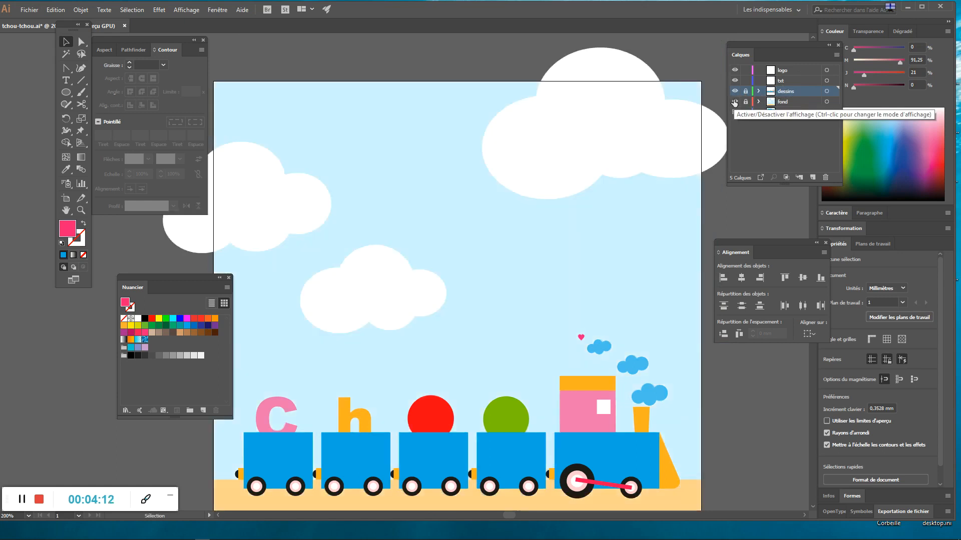
click(734, 102)
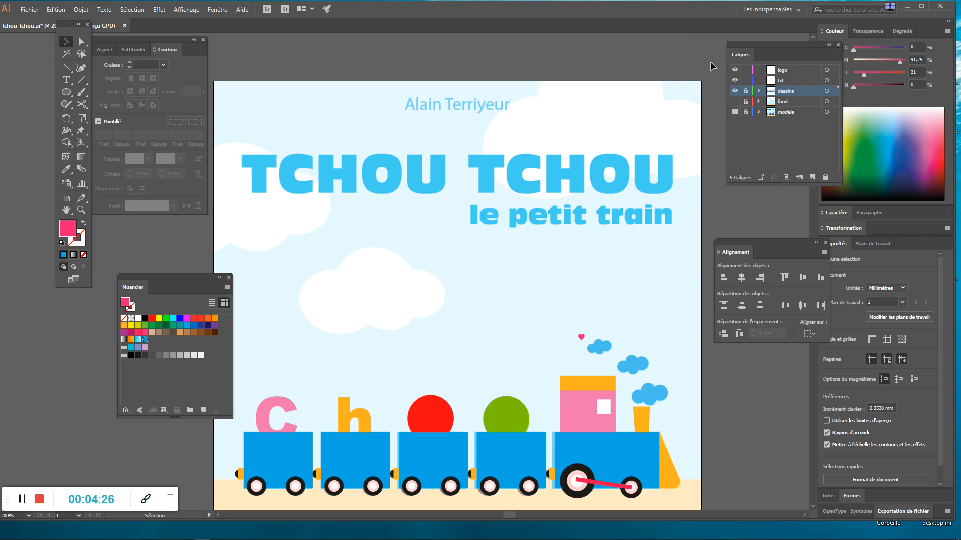
Step: Make the txt layer active and start a point text object at the beginning of the template's TCHOU TCHOU title
click(786, 83)
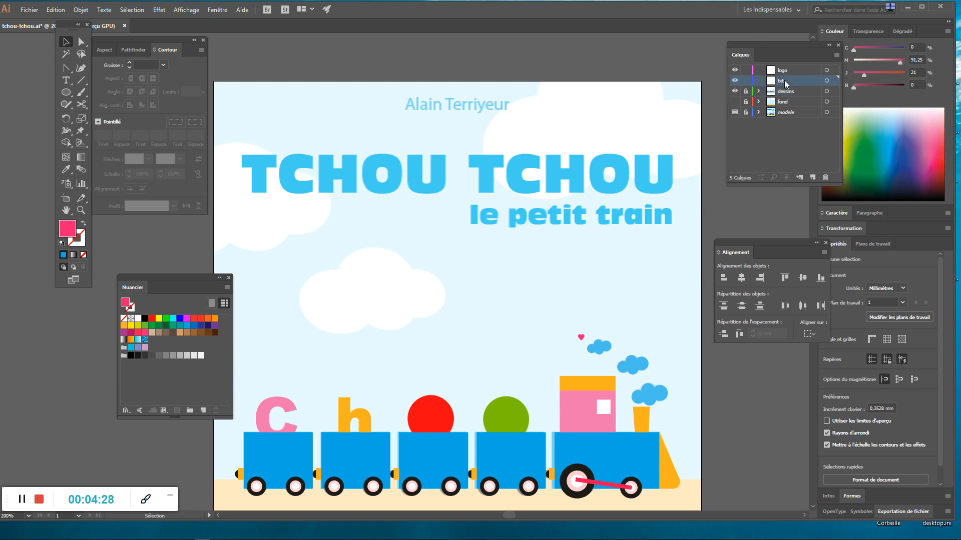
click(65, 81)
click(248, 163)
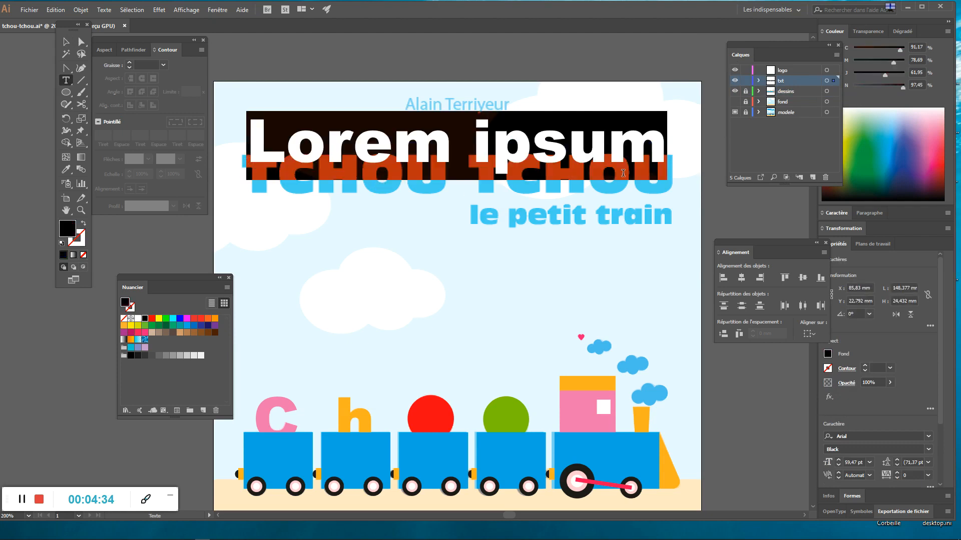